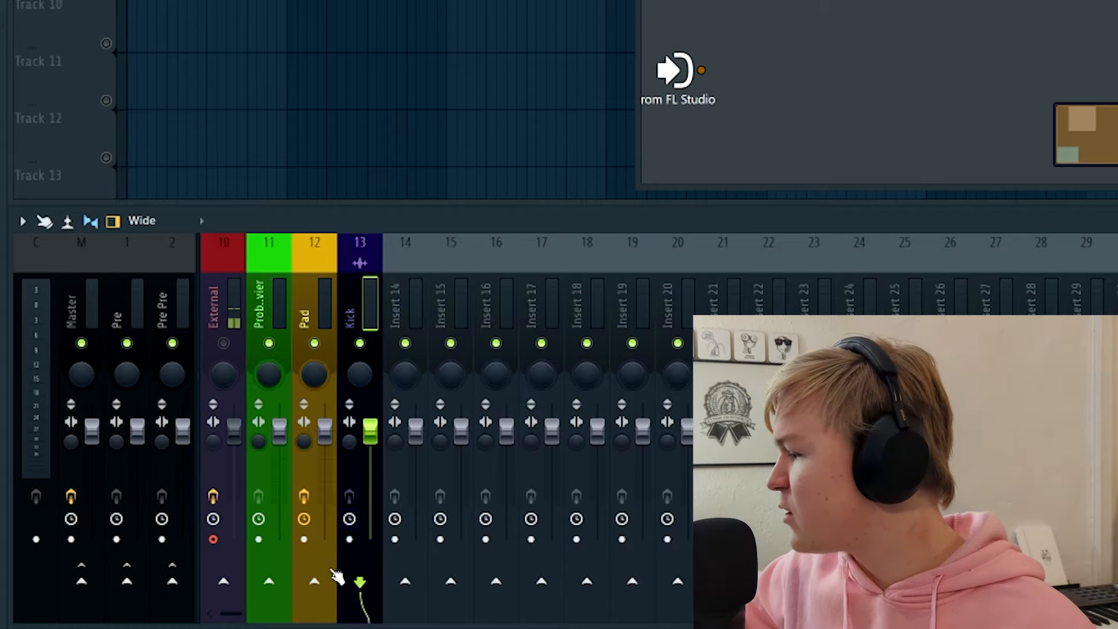
Route the Kick into the Pad insert and load the SpeedChain preset in the Pad's Patcher.
left_click(314, 581, "shift")
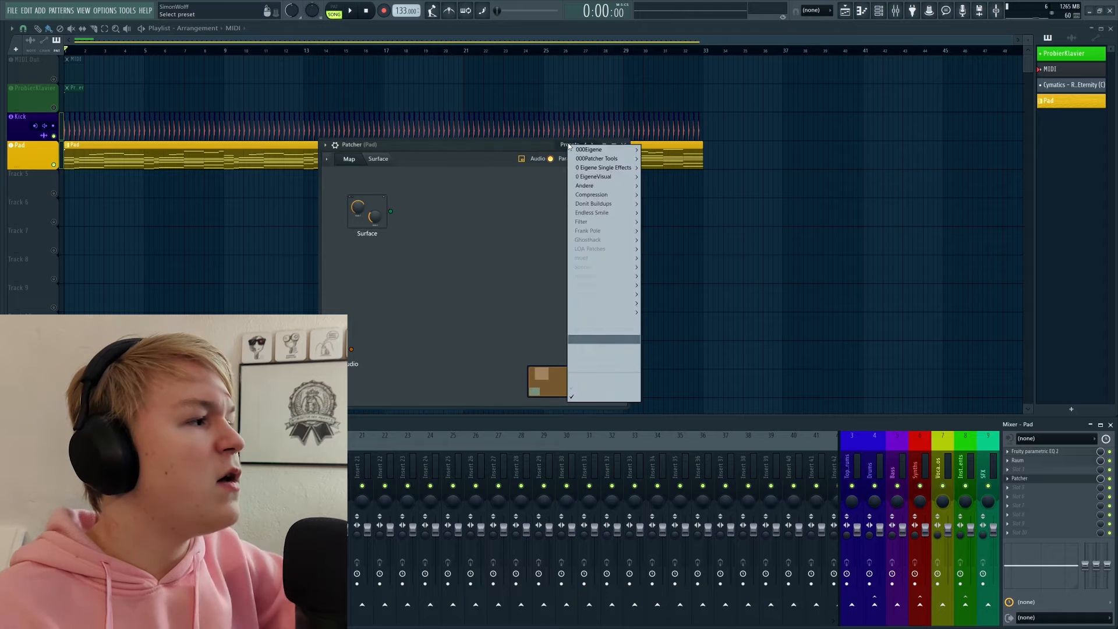
left_click(780, 178)
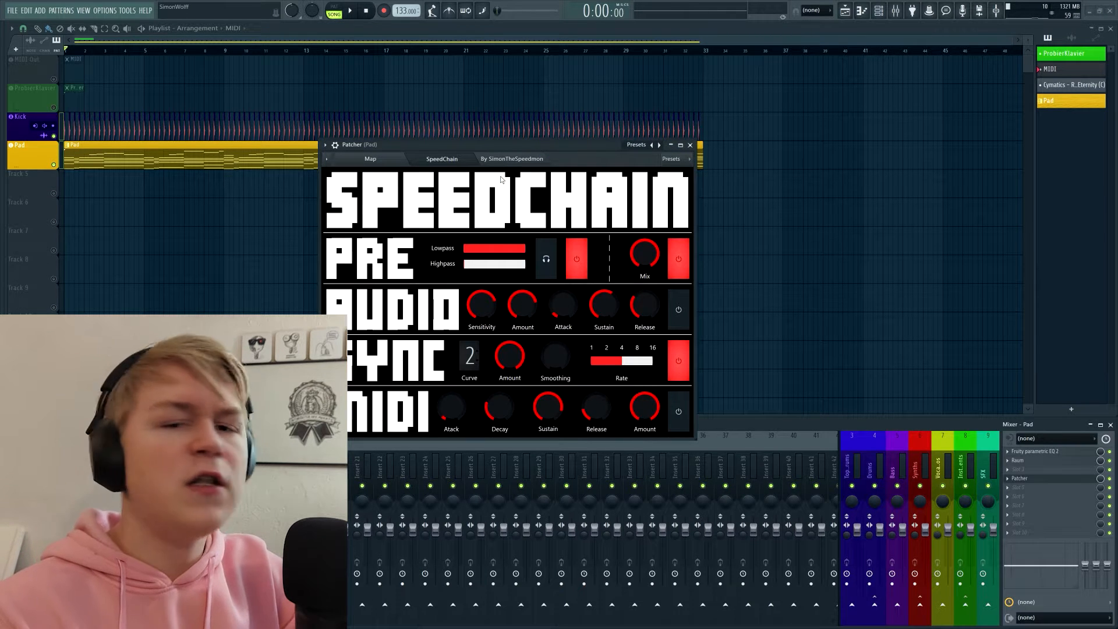
Unmute all playlist tracks, play the song and toggle SYNC pumping off, on, then off to compare.
right_click(54, 166)
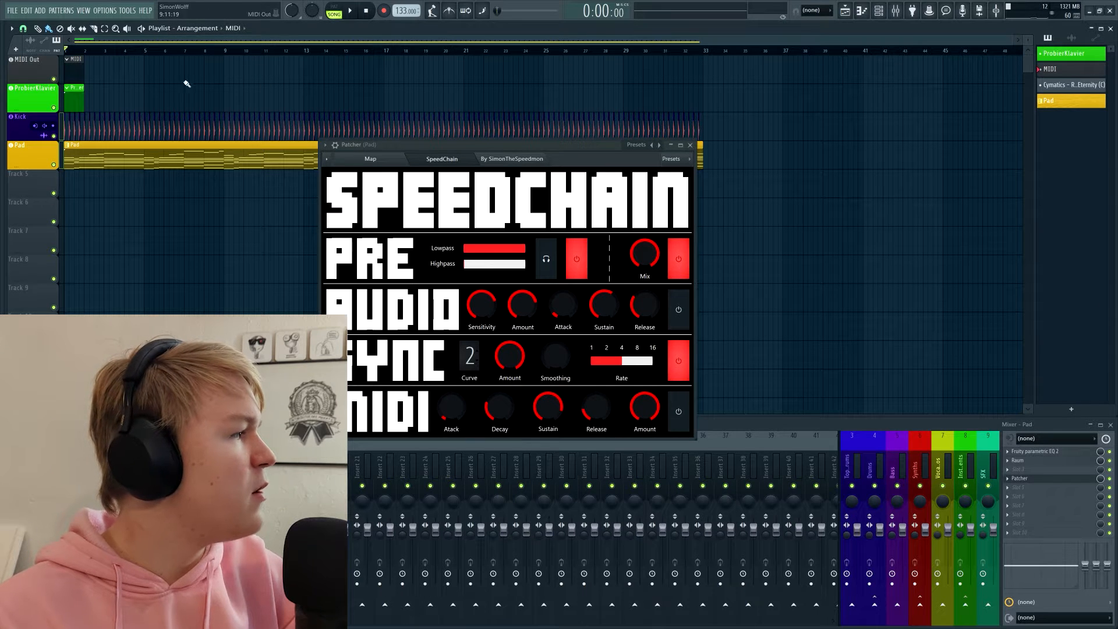
key("space")
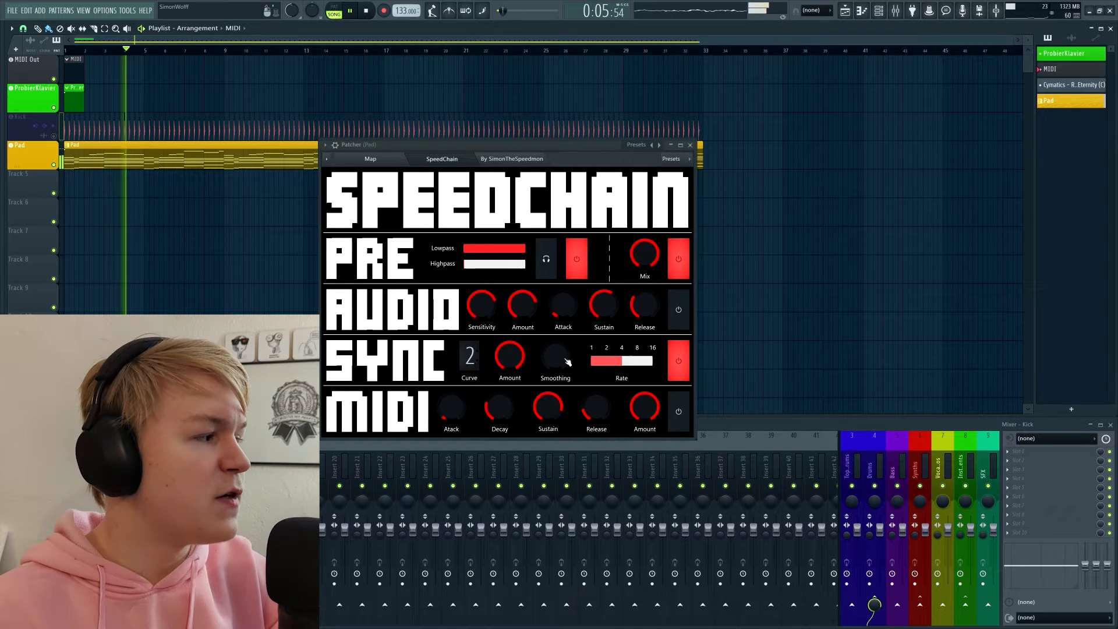
left_click(680, 360)
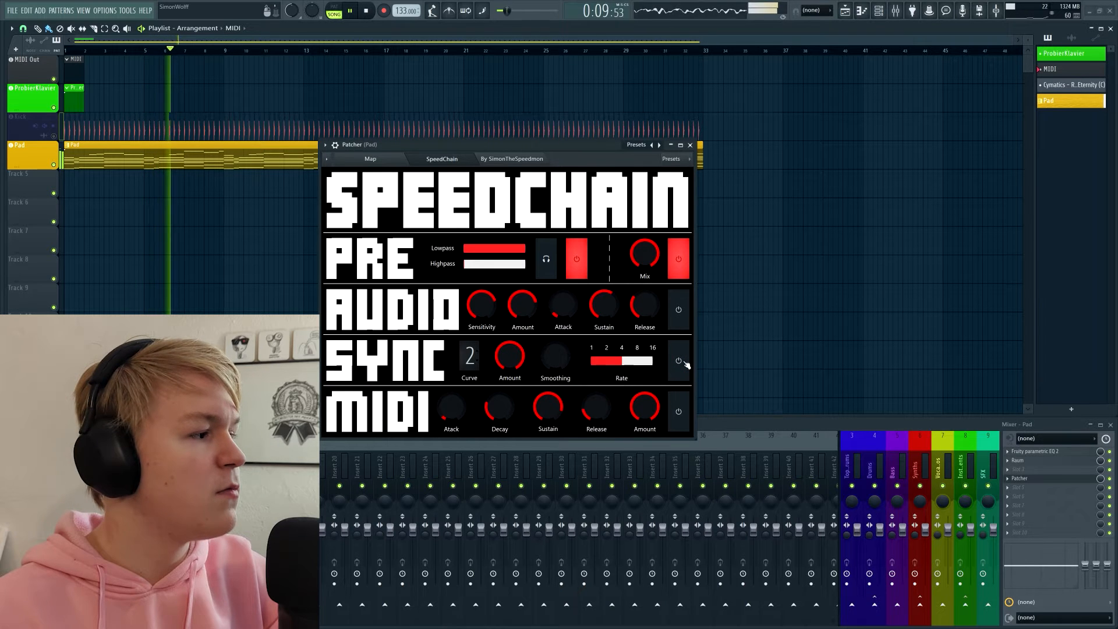
left_click(679, 360)
left_click(679, 360)
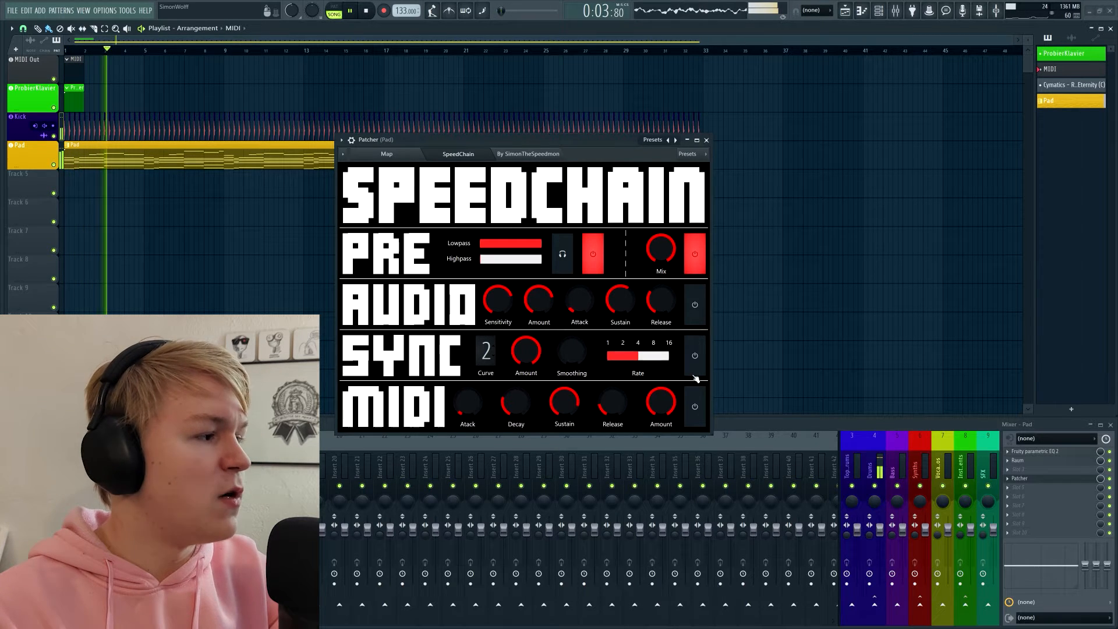
Re-enable SYNC pumping, then bypass and re-enable the PRE filter to hear the difference.
left_click(694, 355)
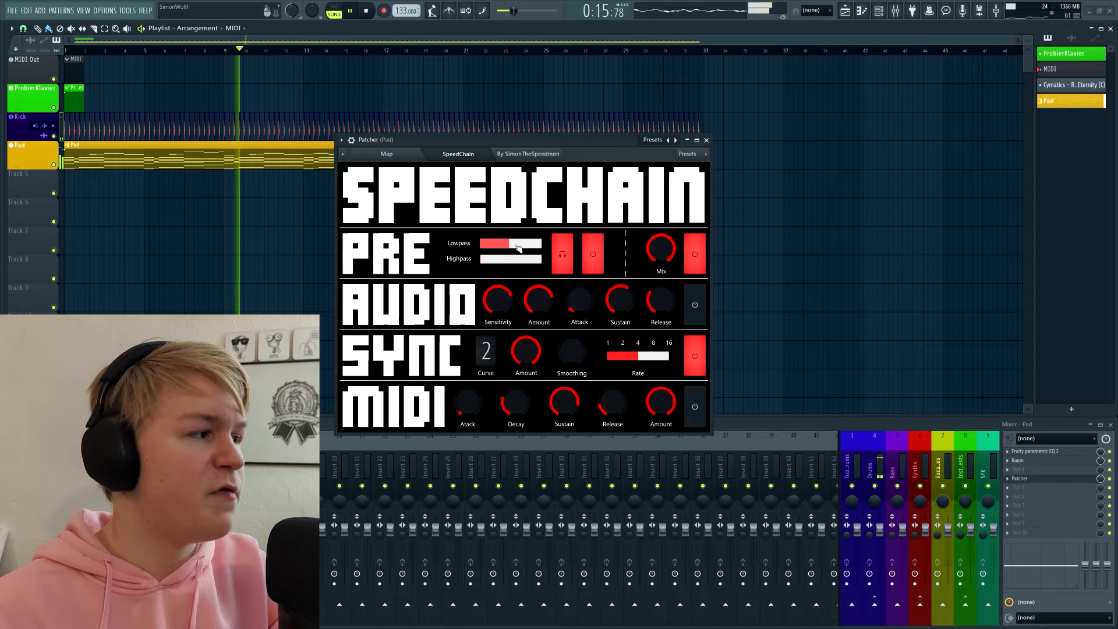
left_click(593, 255)
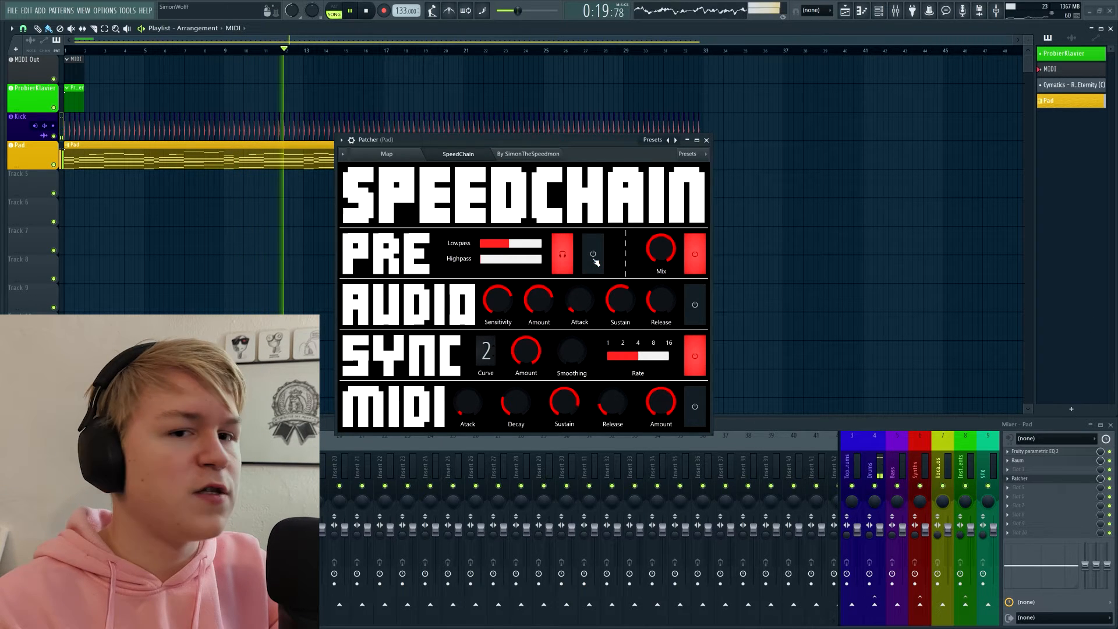
left_click(593, 255)
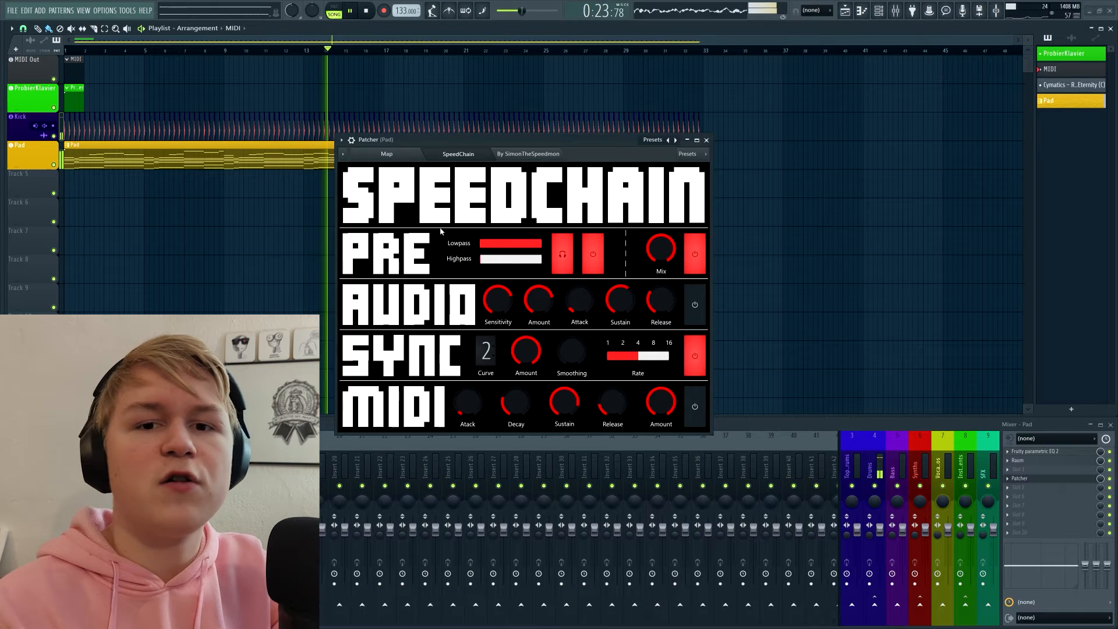
Restart playback, switch SYNC off and enable AUDIO pumping from the Kick, toggling it to compare.
key("space")
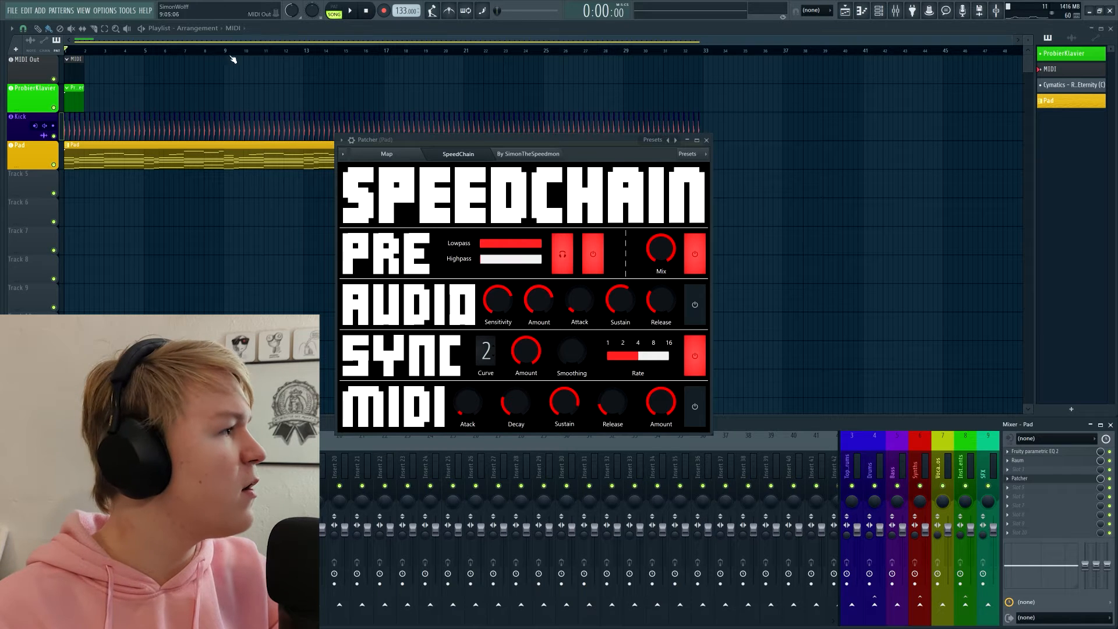
key("space")
left_click(694, 354)
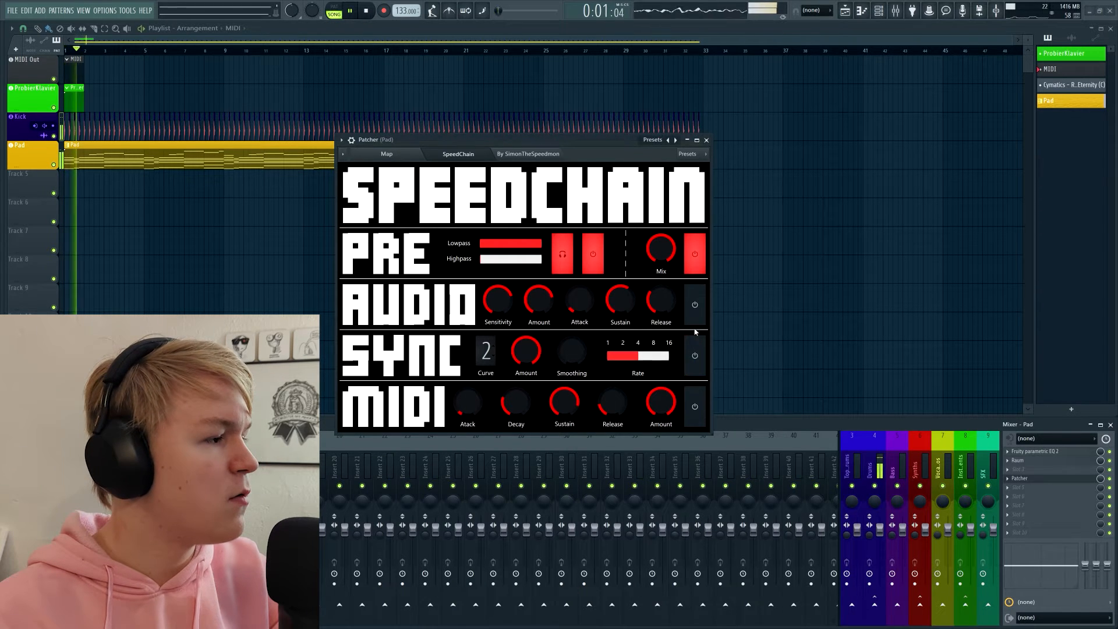
left_click(695, 305)
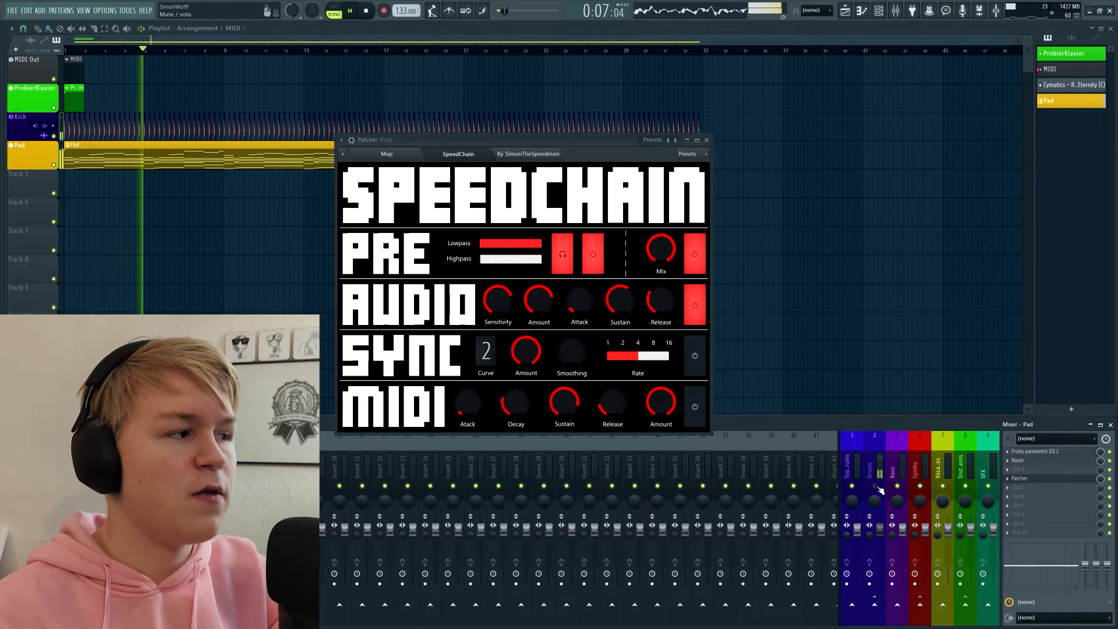
left_click(695, 305)
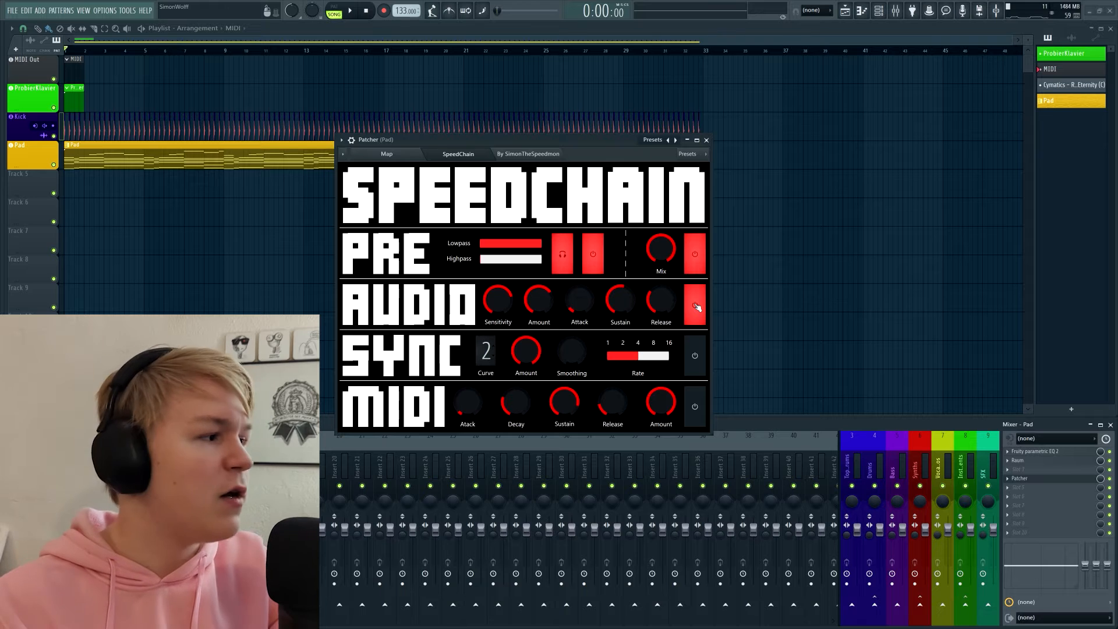
Turn off AUDIO pumping and sweep the SYNC rate up, easing it back down toward 8.
left_click(697, 305)
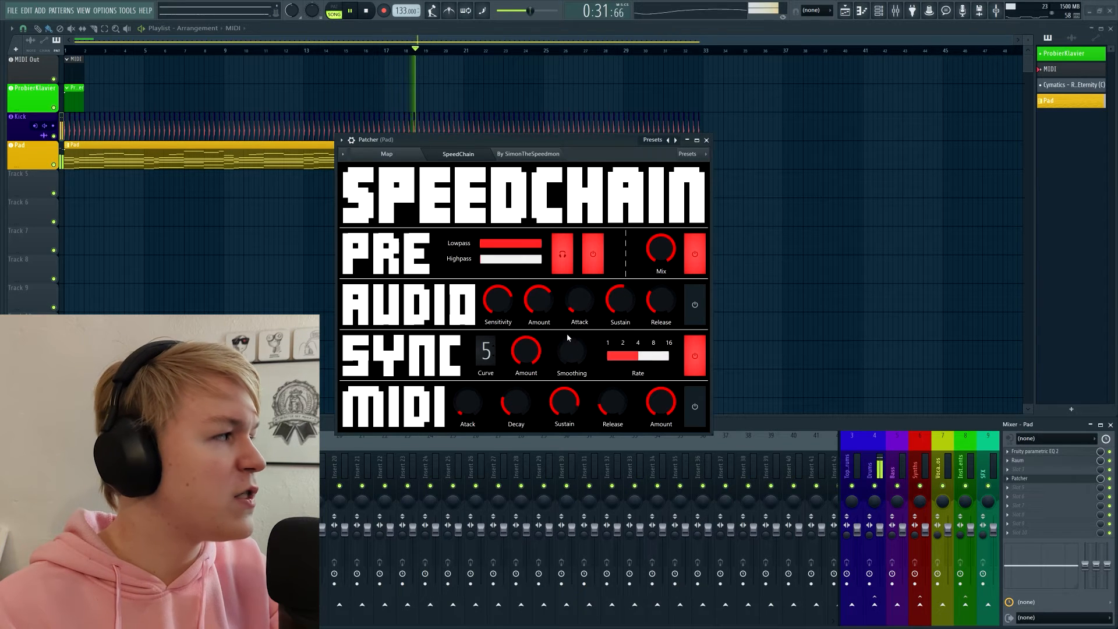
left_click(624, 356)
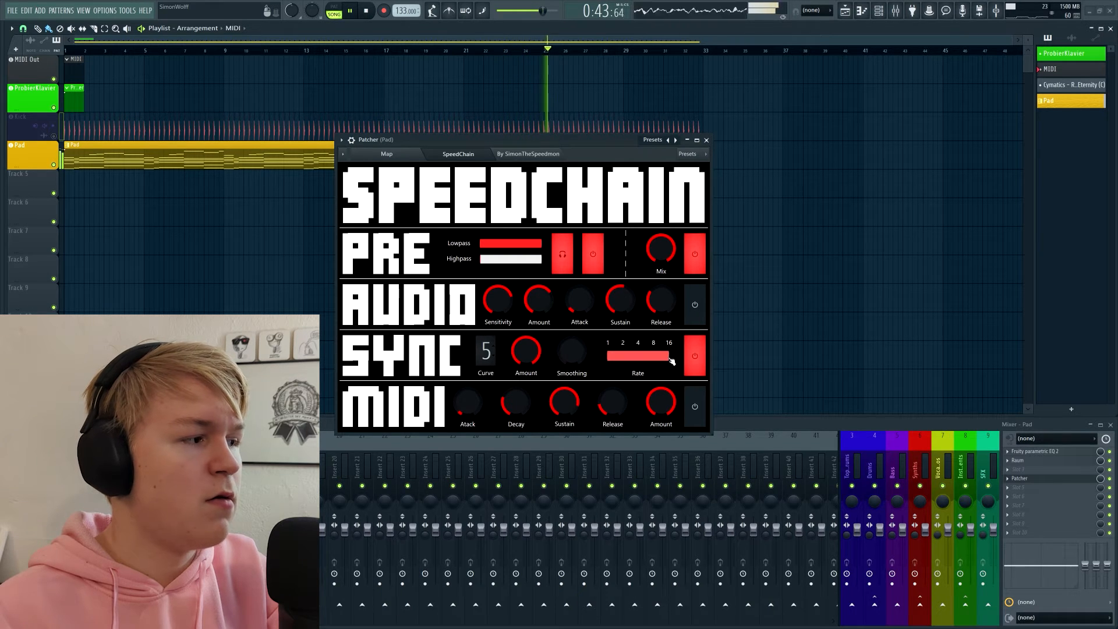
left_click_drag(672, 357, 642, 353)
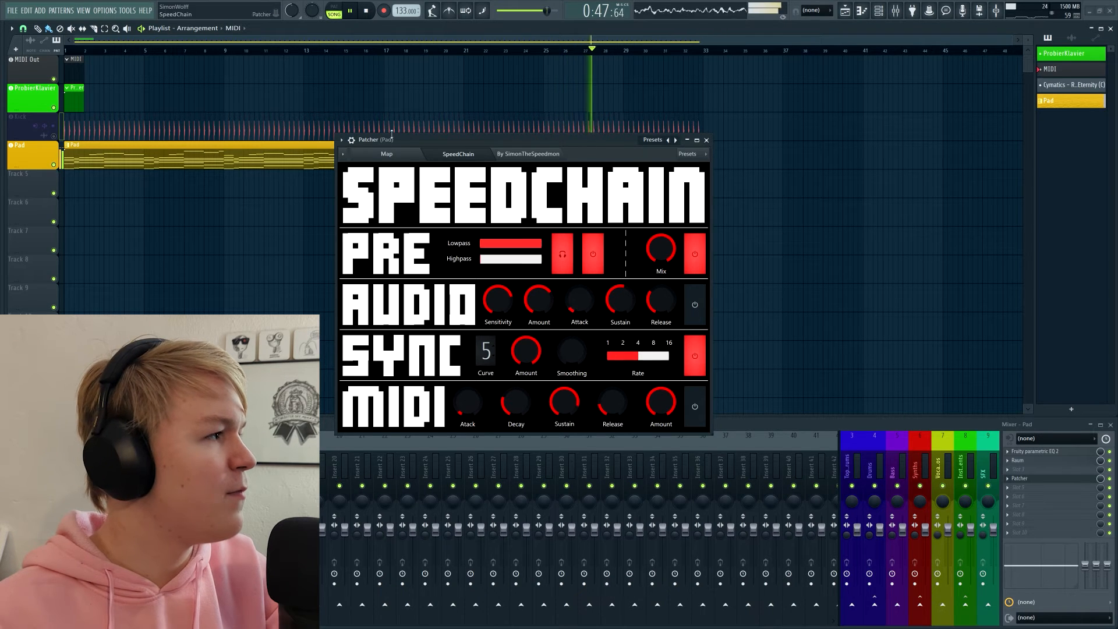
Stop playback, dismiss the MIDI Out plugin window and bring up the MIDI clip's notes for editing.
key("space")
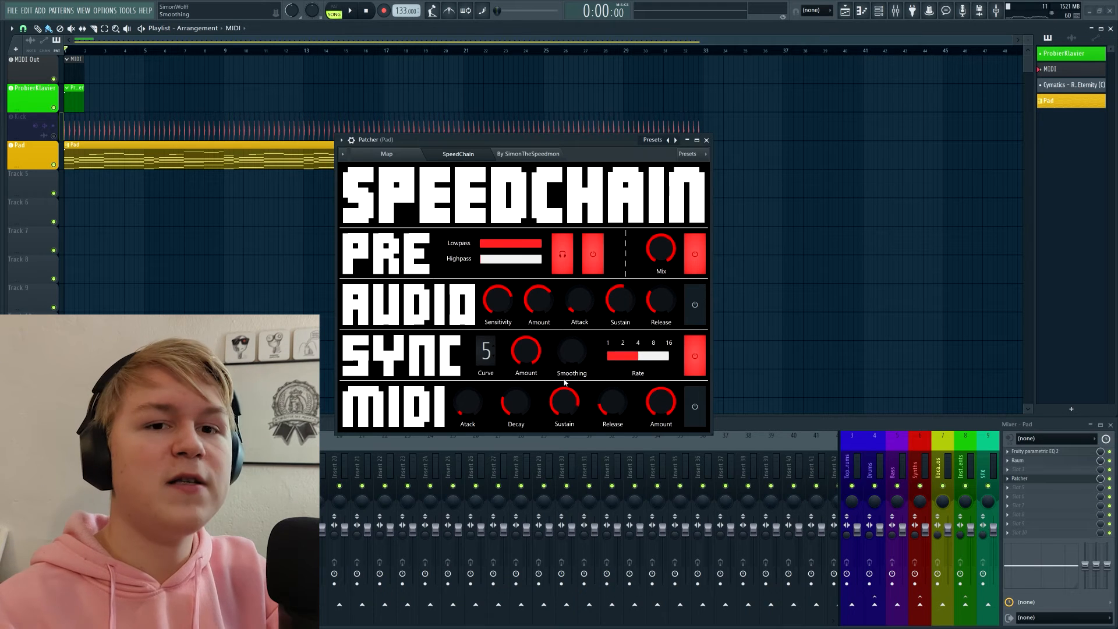
left_click(631, 354)
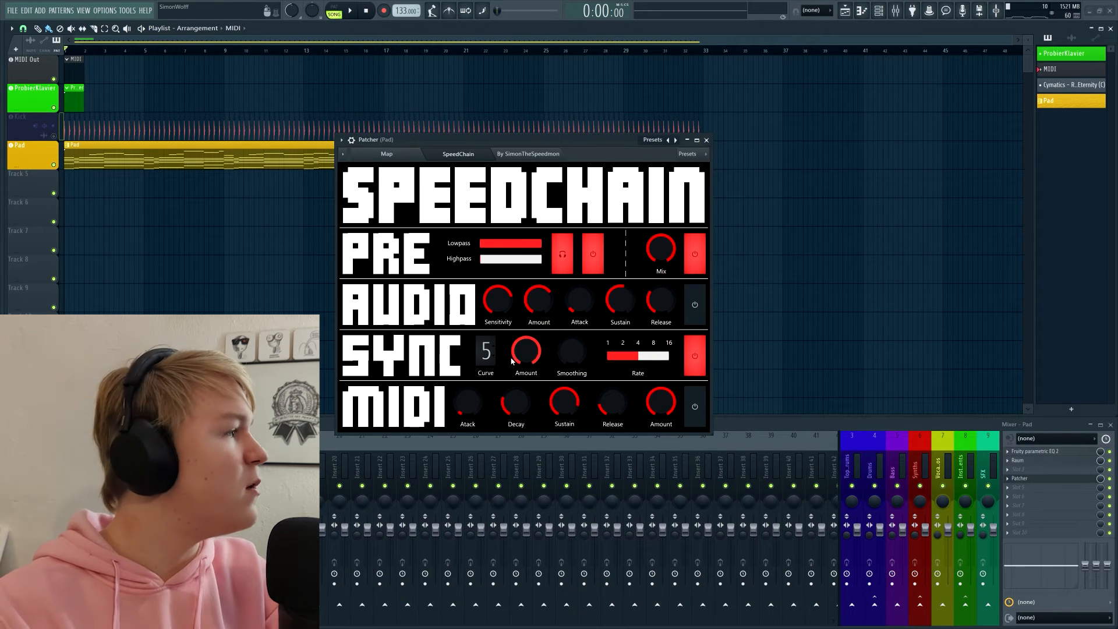
left_click(43, 79)
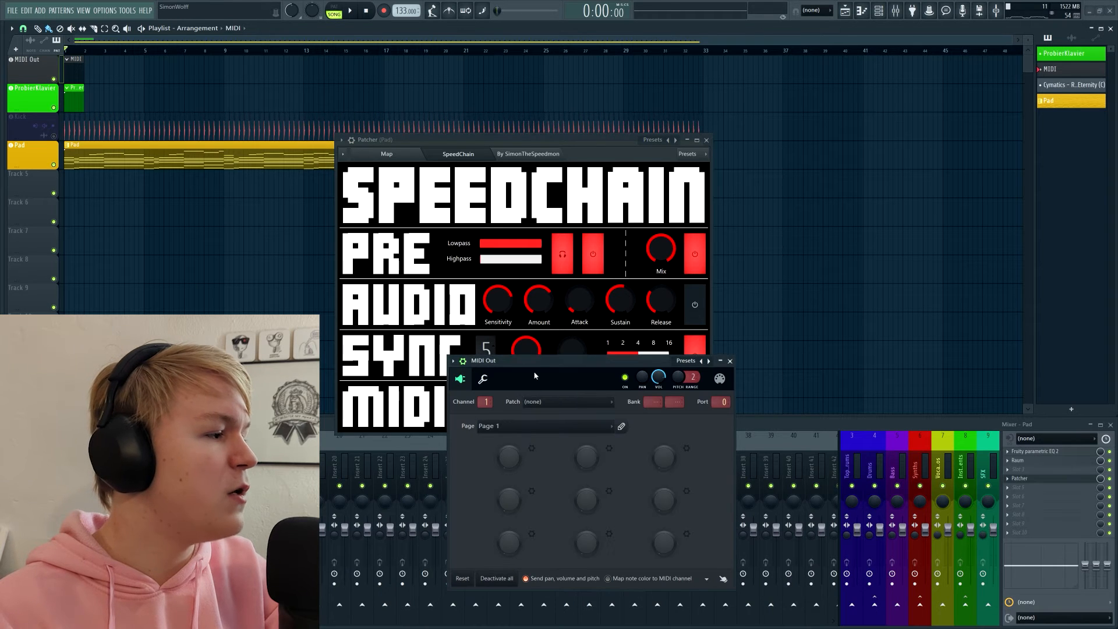
left_click_drag(535, 374, 488, 234)
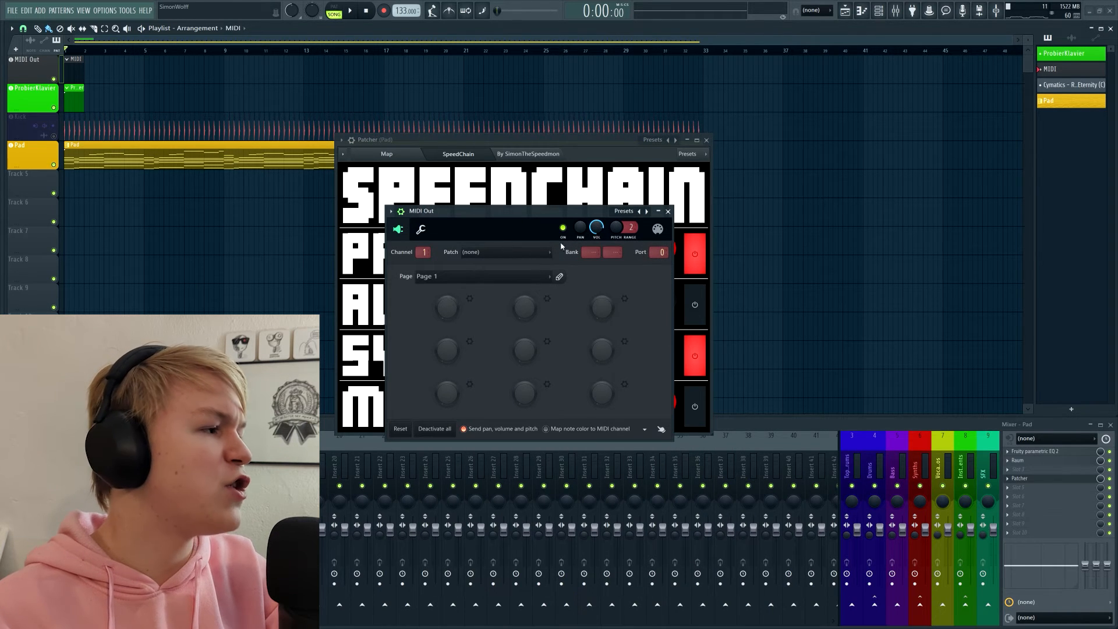
left_click(670, 212)
double_click(77, 65)
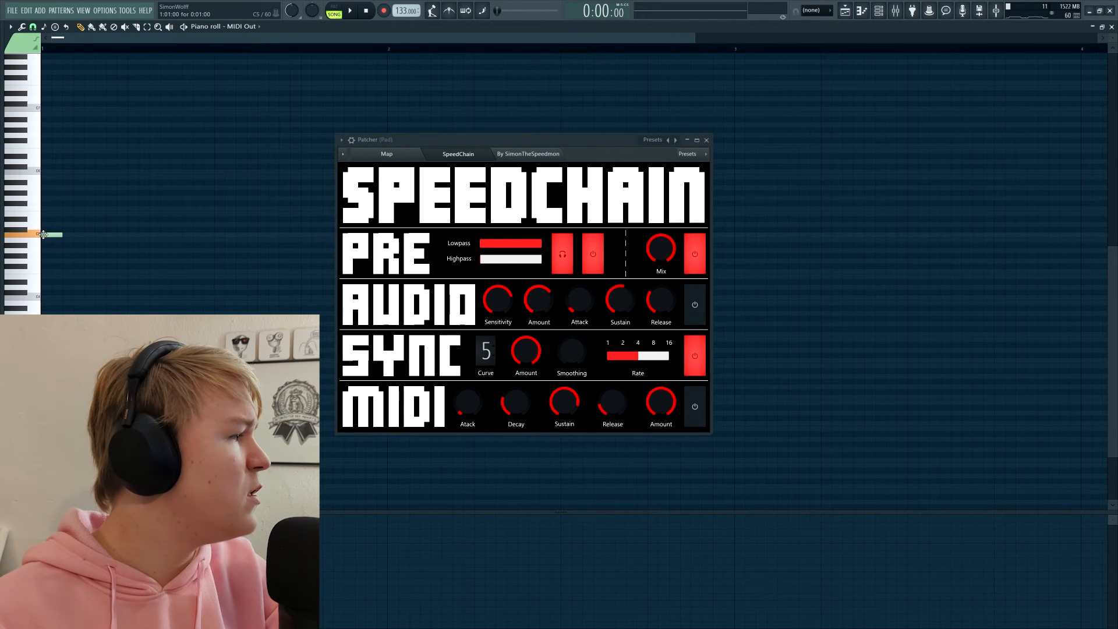
scroll(96, 242, "down", 2)
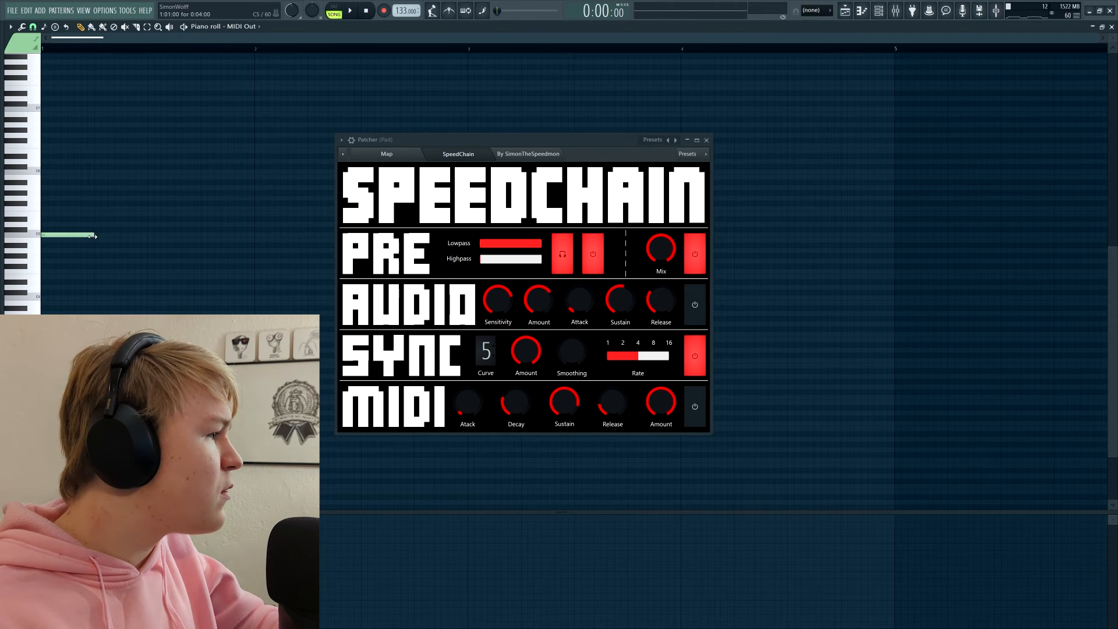
Draw a note stretched out to bar 5 and paint the MIDI clip across the track in the Playlist.
left_click(101, 234)
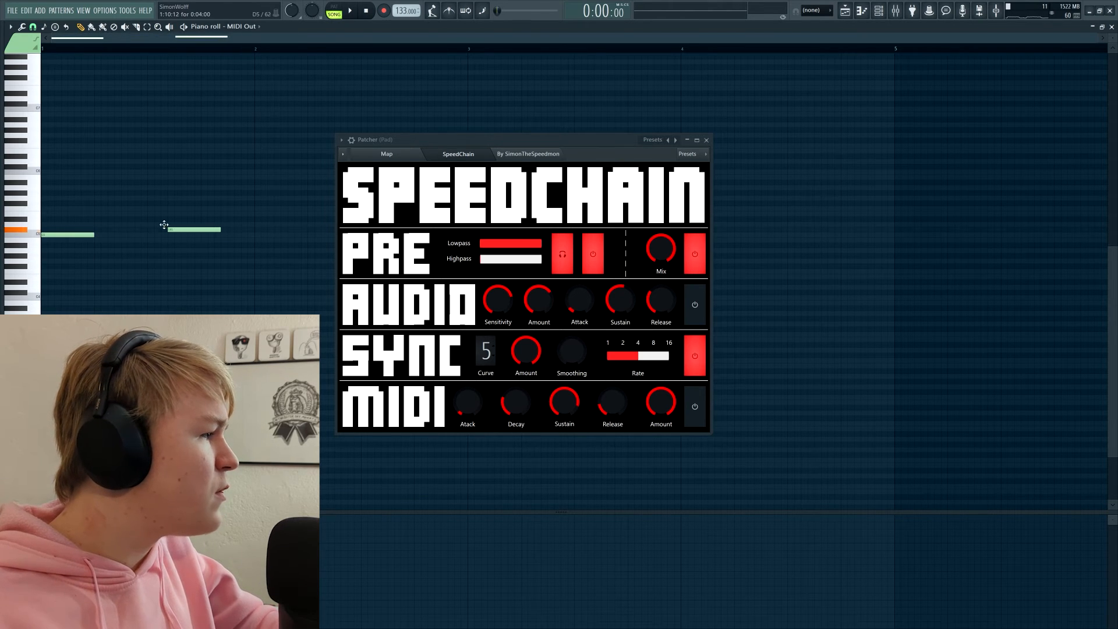
left_click_drag(203, 235, 860, 235)
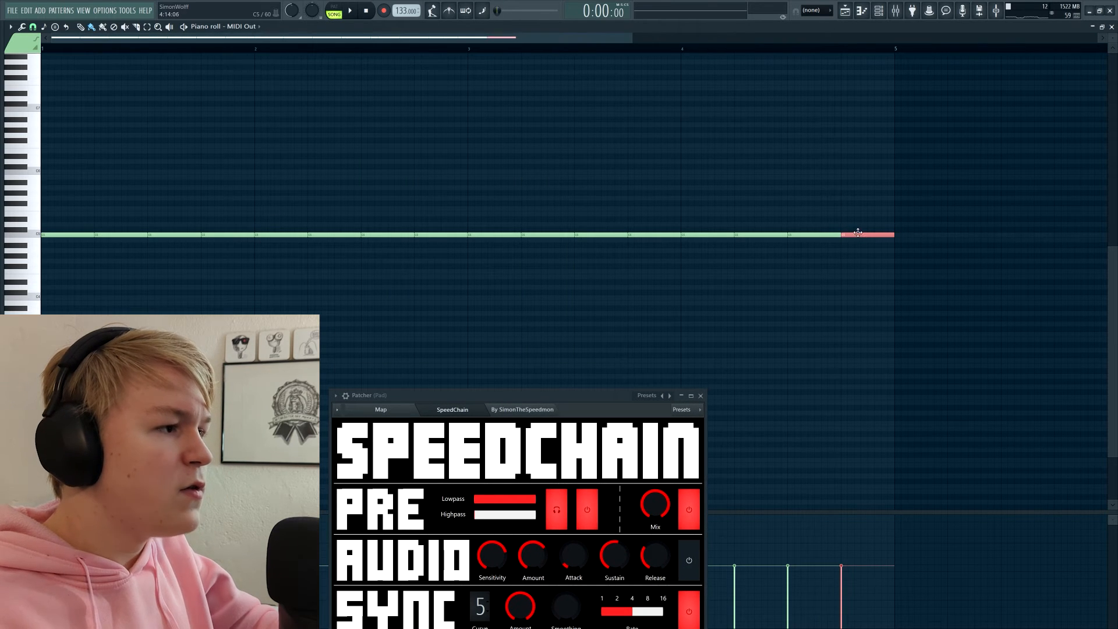
key("F5")
mouse_move(84, 61)
left_mouse_down()
mouse_move(103, 76)
mouse_move(699, 70)
left_mouse_up()
Repeat the MIDI clip over the Pad section, play, swap SYNC pumping for MIDI pumping and reopen MIDI Out's notes.
left_click_drag(524, 395, 577, 194)
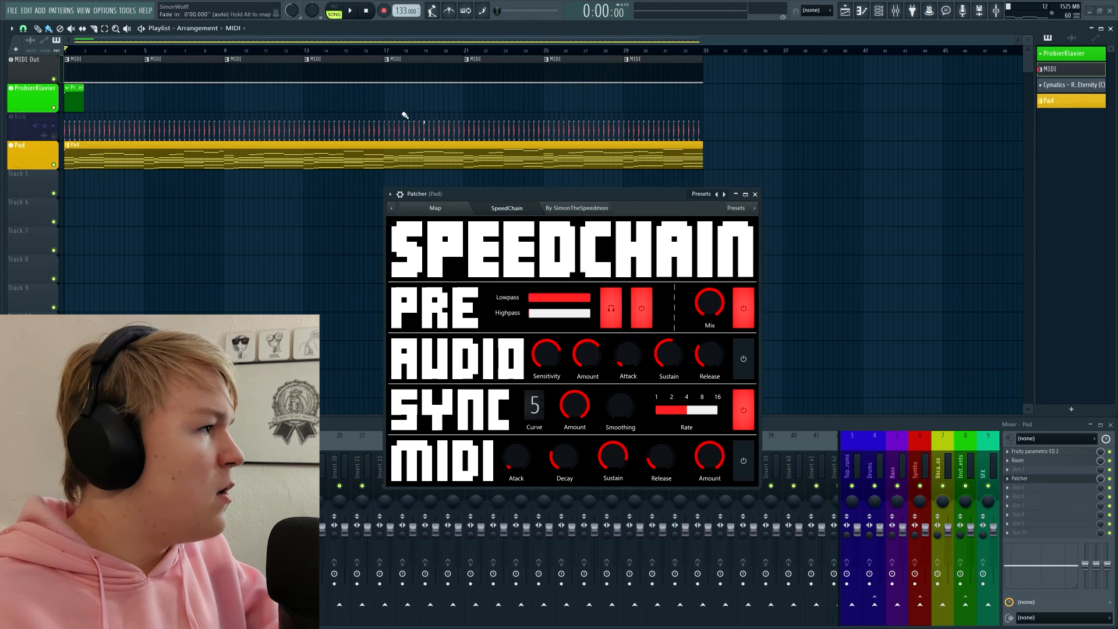
left_click(349, 11)
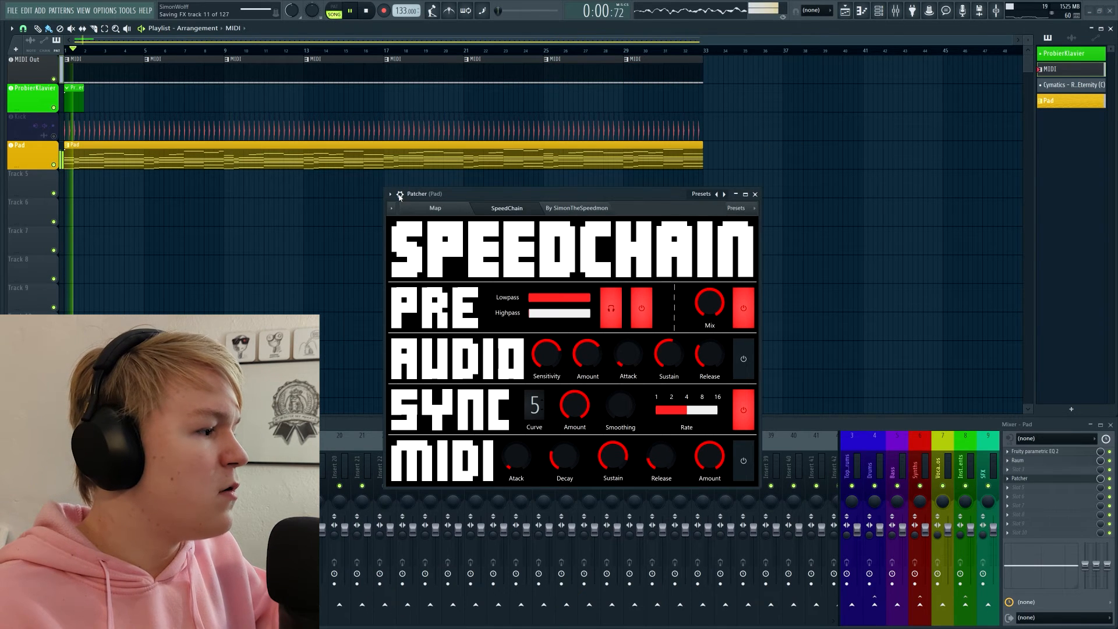
left_click(743, 408)
left_click(742, 460)
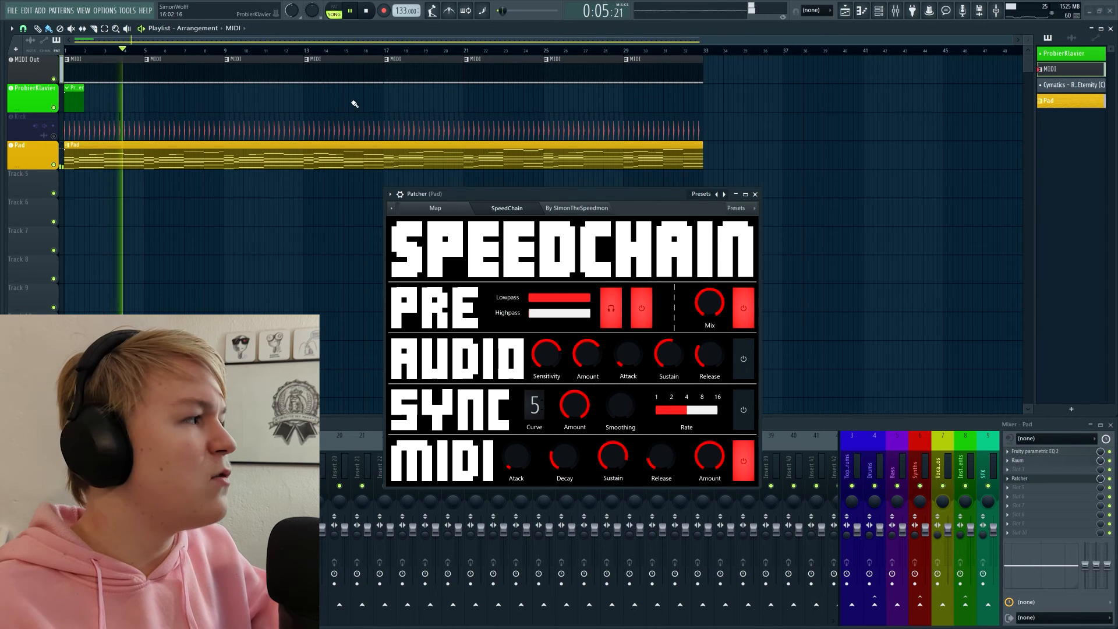
key("F7")
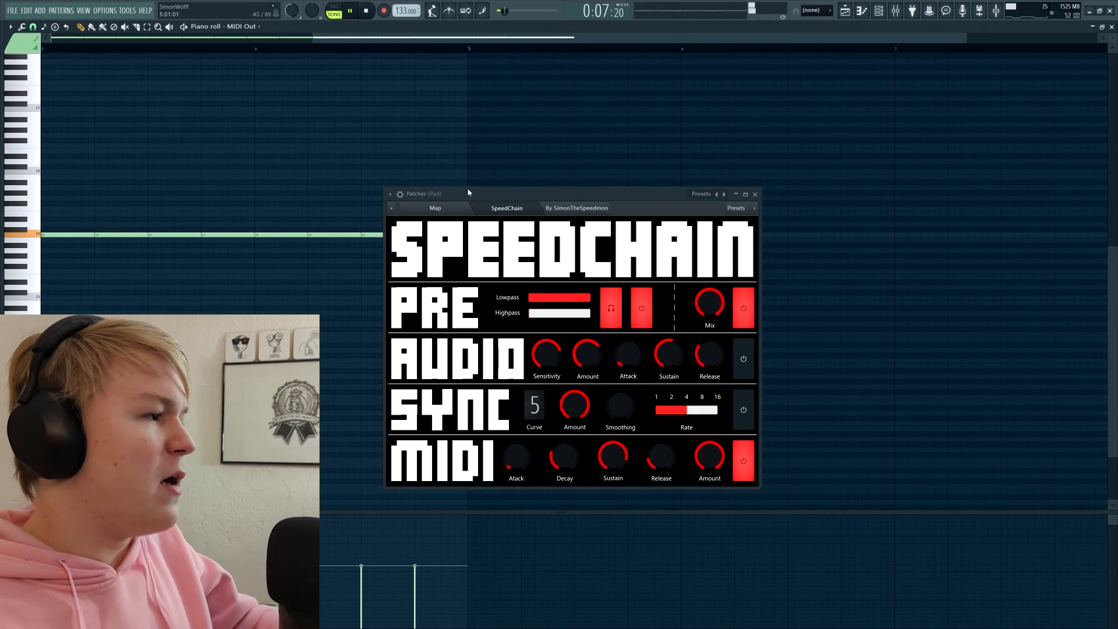
Chop the long note into short notes with Ctrl+U, adjust their length, then stop playback.
left_click_drag(468, 193, 616, 306)
key("space")
left_click_drag(188, 205, 589, 262, "ctrl")
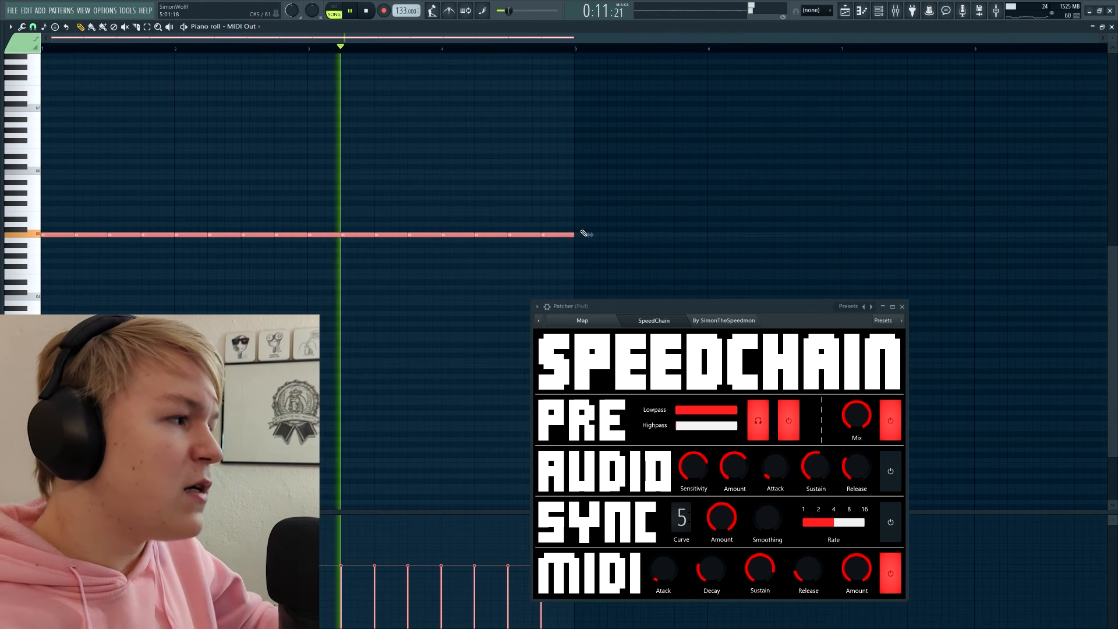
key("ctrl+u")
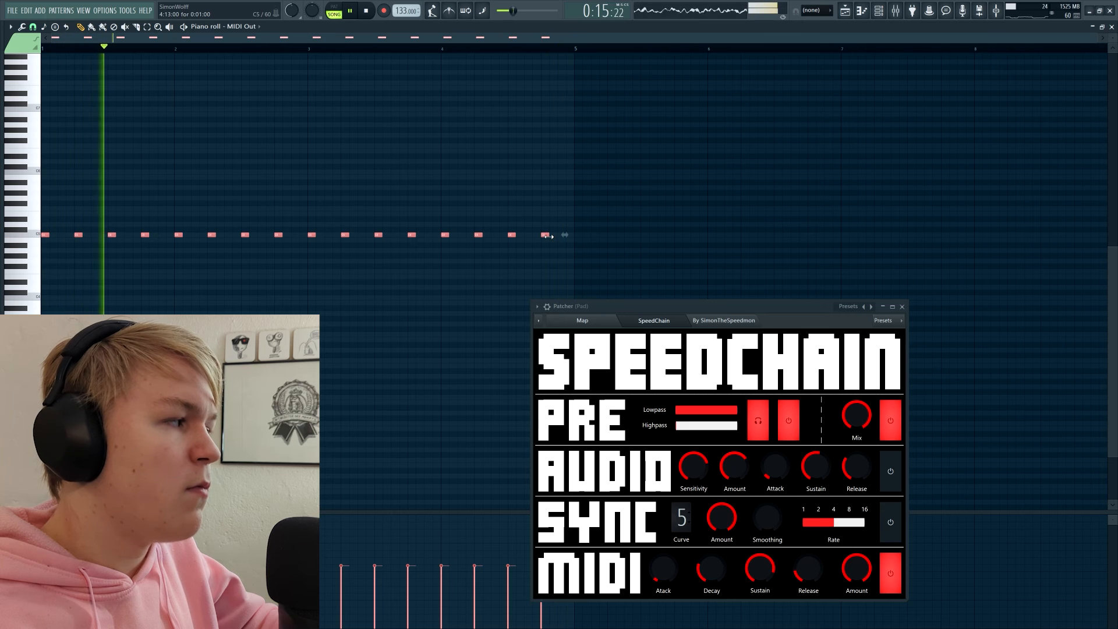
left_click_drag(551, 236, 559, 237)
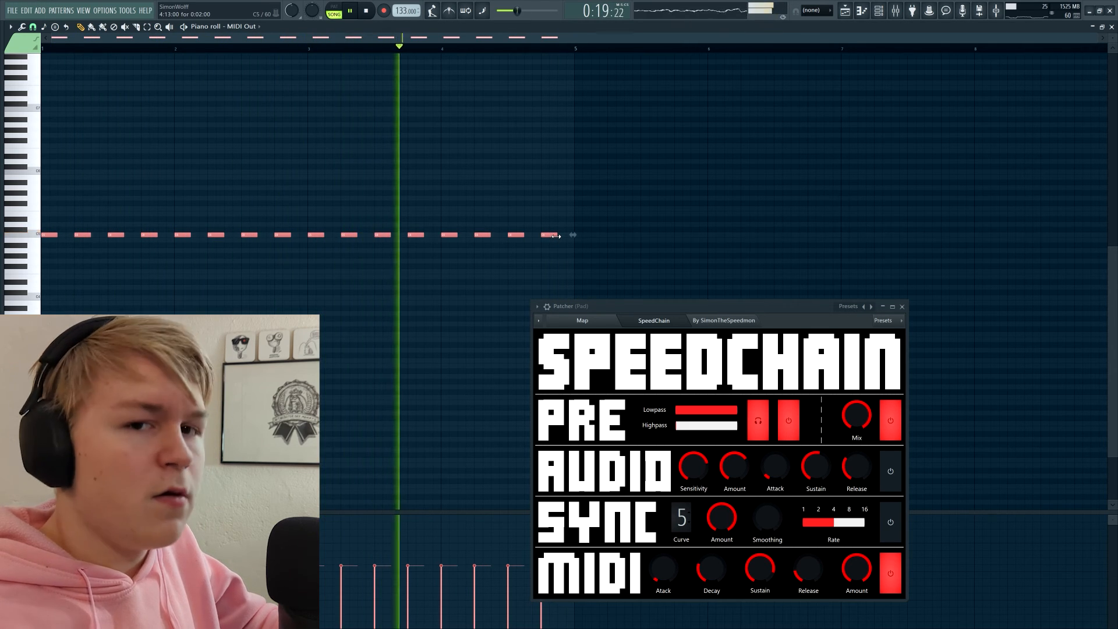
left_click_drag(559, 236, 549, 236)
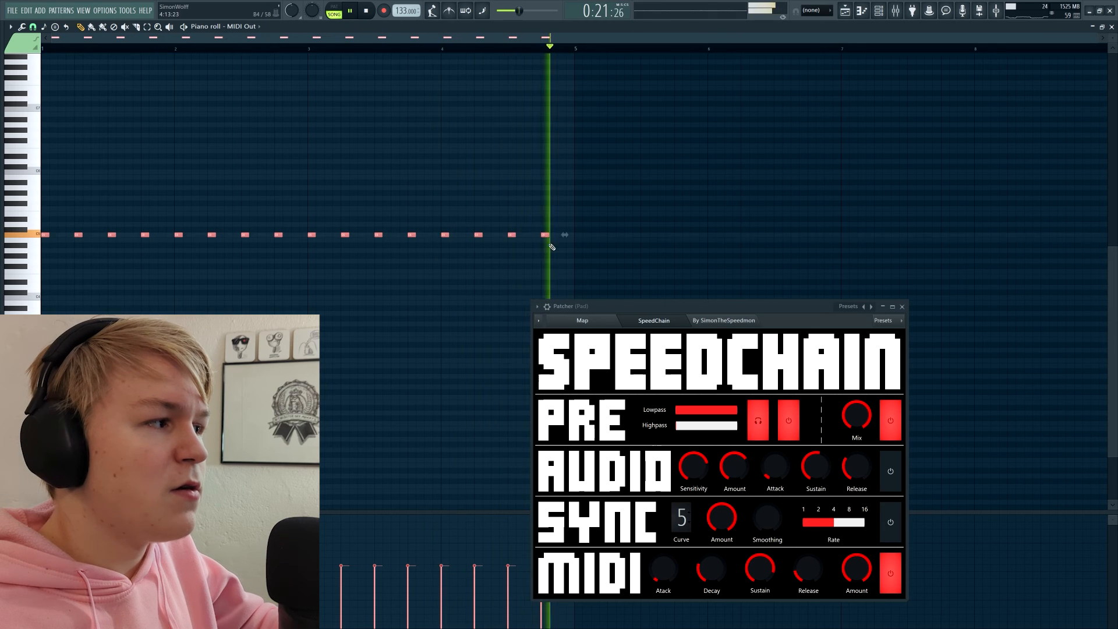
scroll(550, 247, "up", 3)
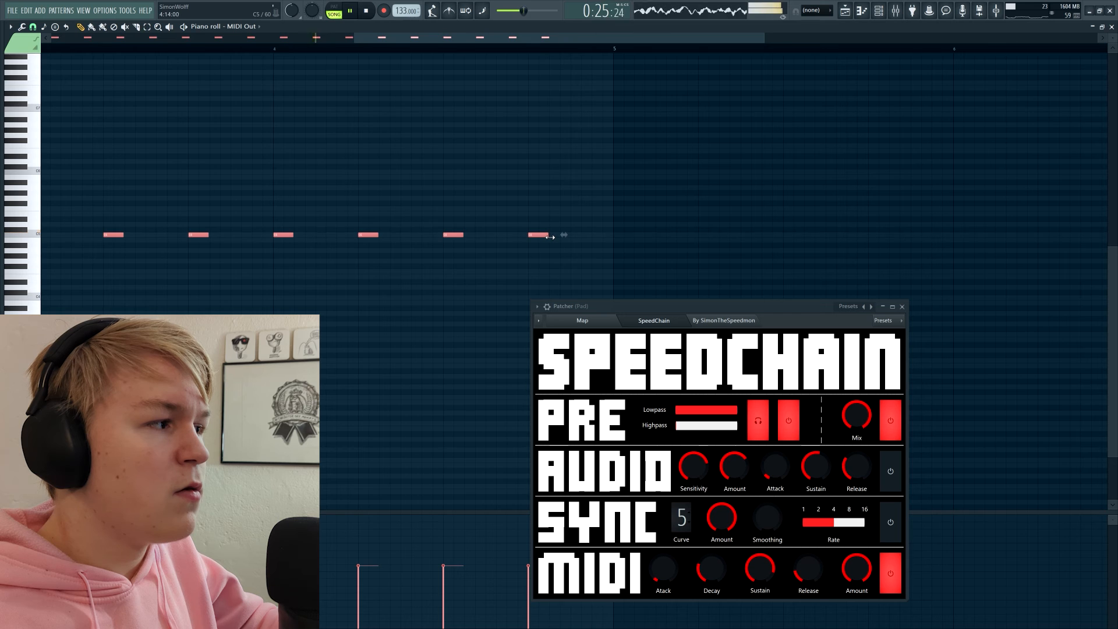
scroll(568, 276, "down", 3)
key("space")
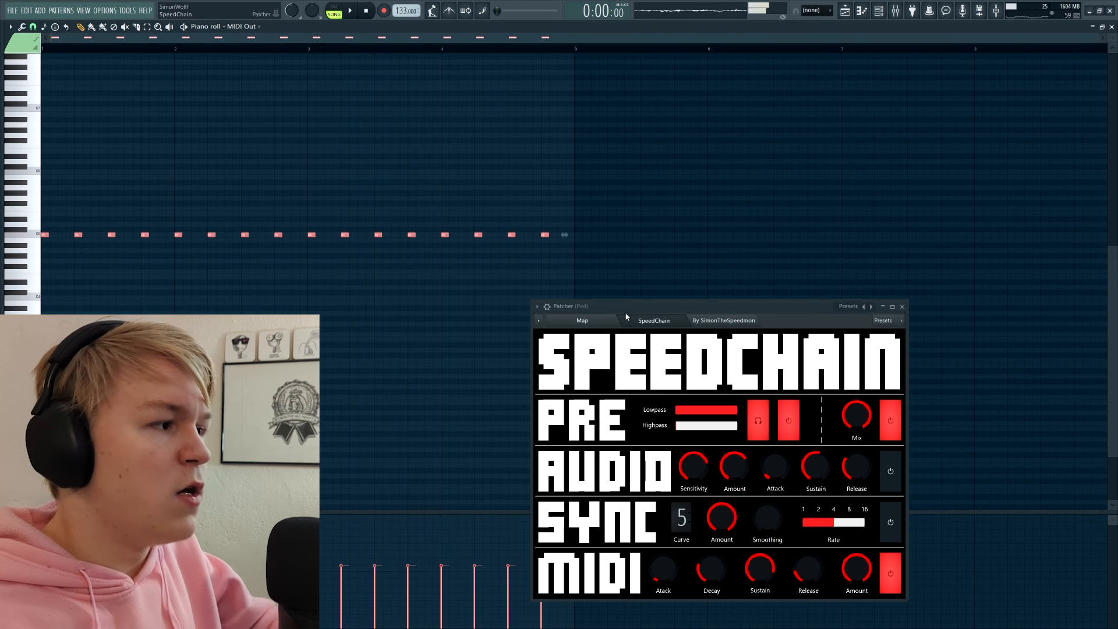
left_click_drag(656, 306, 704, 143)
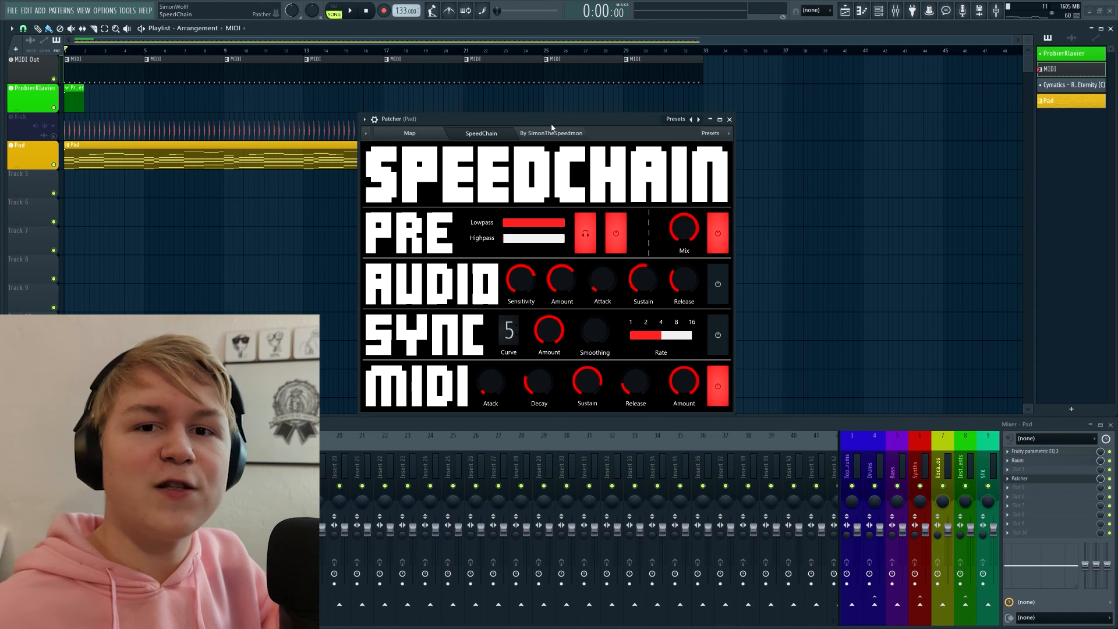
Turn SYNC pumping back on alongside MIDI and pick a different shape in the patch's CURVES plugin.
left_click(718, 337)
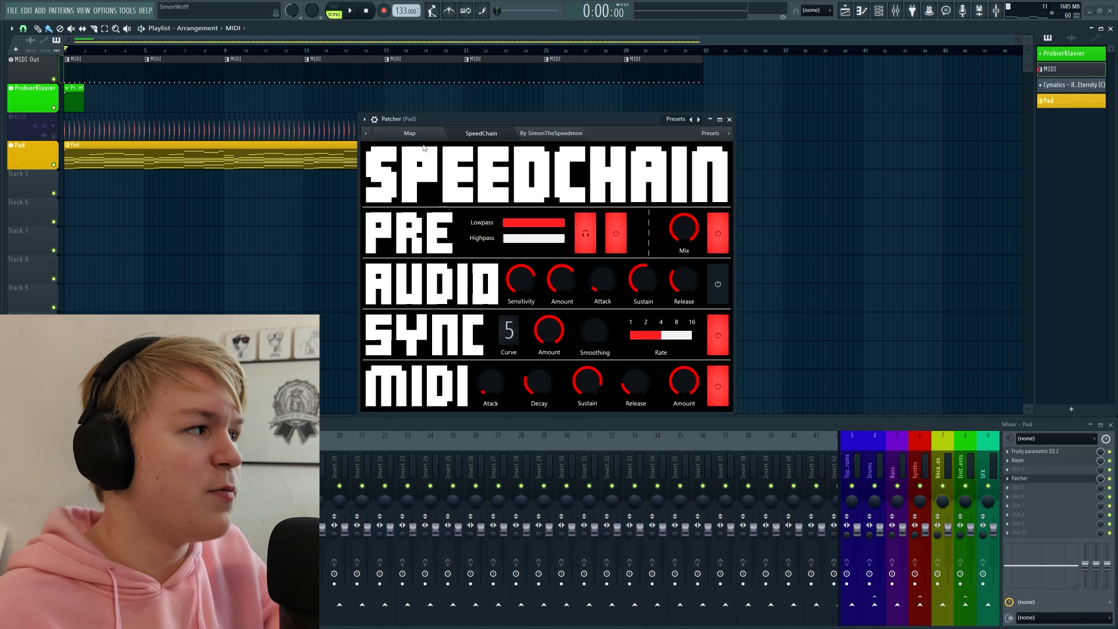
left_click(411, 133)
double_click(495, 365)
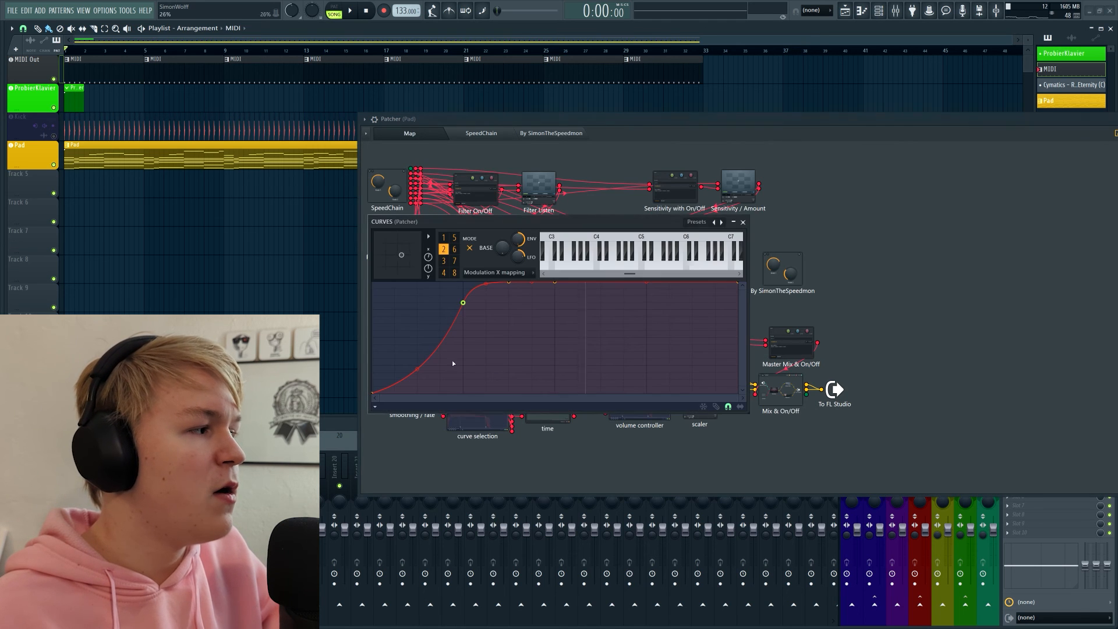
left_click_drag(548, 212, 548, 170)
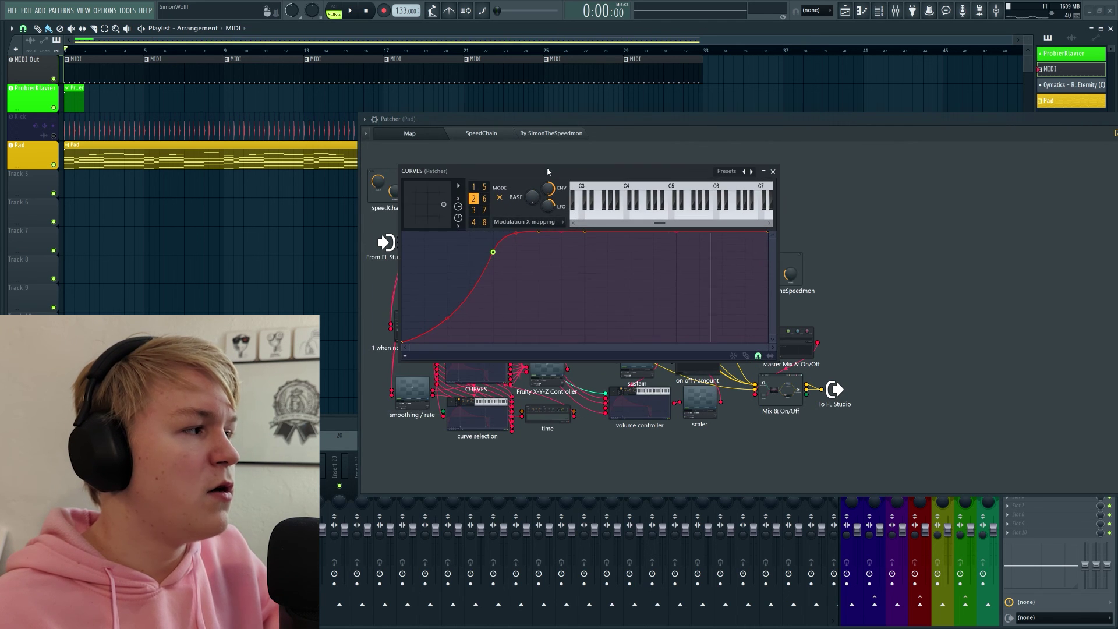
left_click(483, 223)
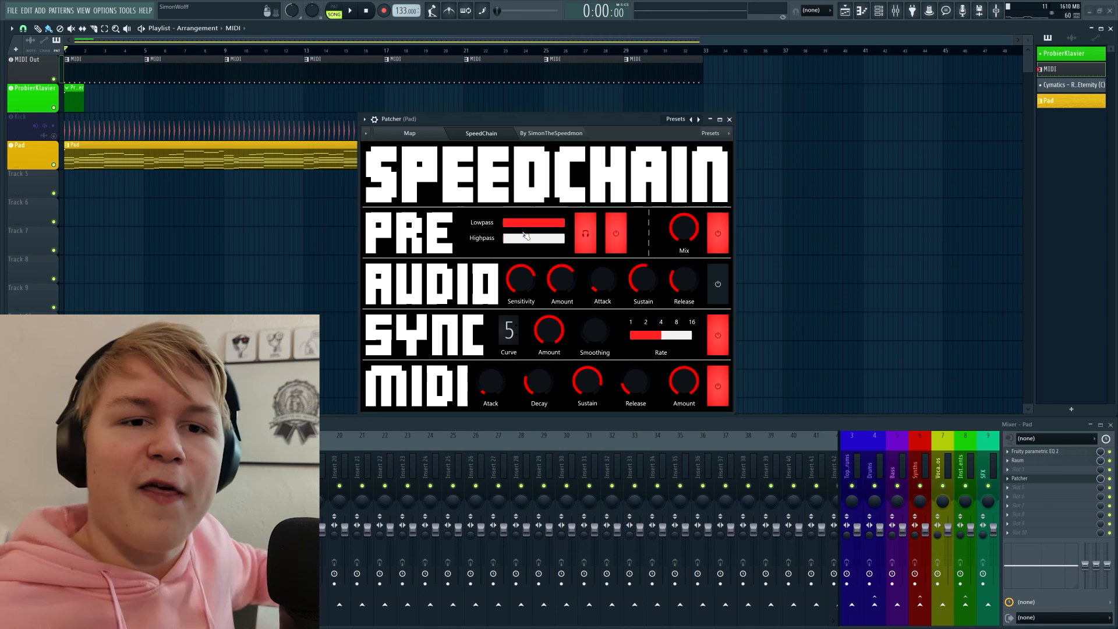